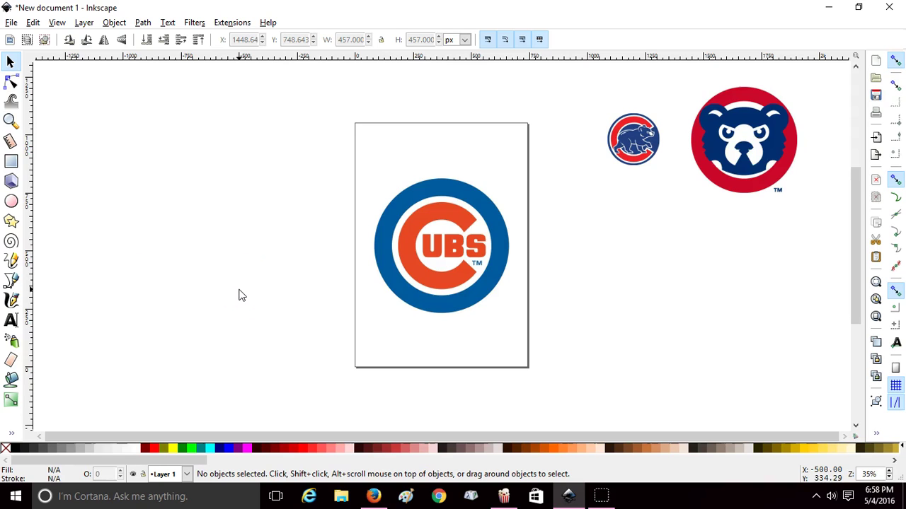
Select the embedded 605 × 601 Cubs logo image on the page and open the Path menu.
left_click(430, 231)
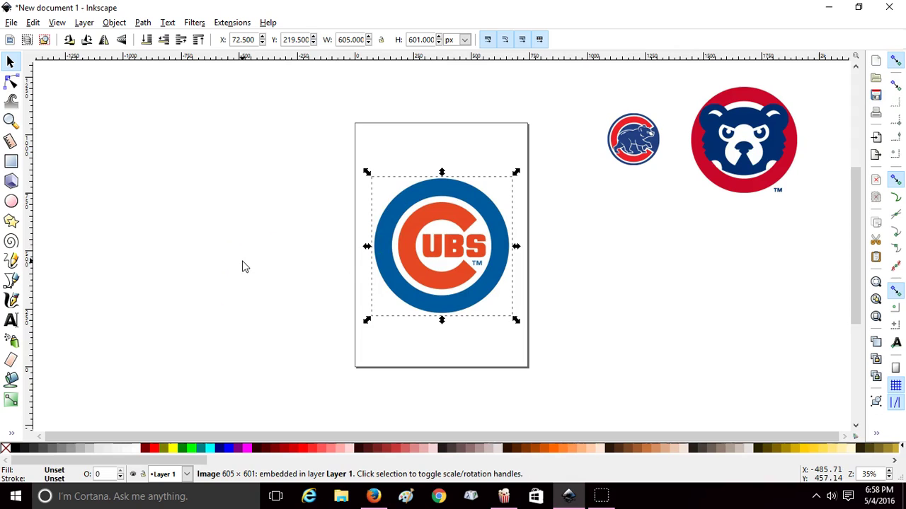
left_click(144, 24)
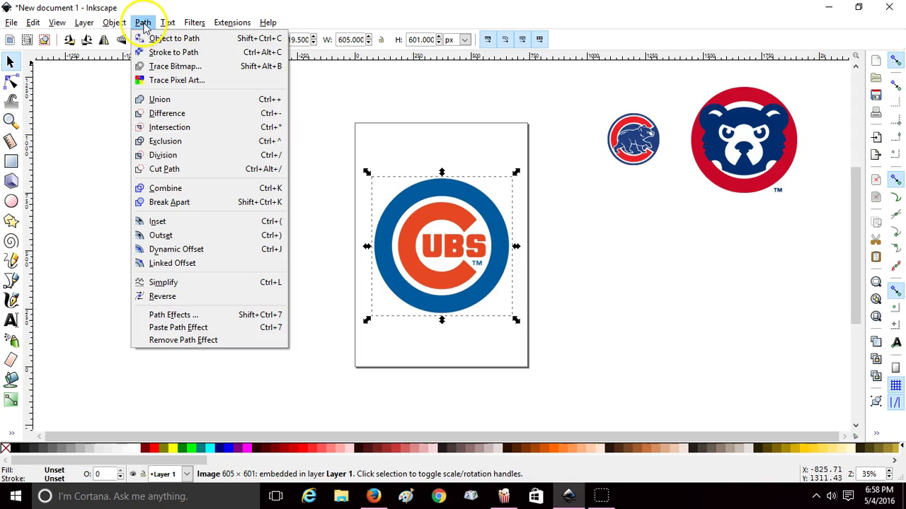
Trace the Cubs bitmap in Colors mode with 3 scans and Stack scans turned off.
left_click(166, 67)
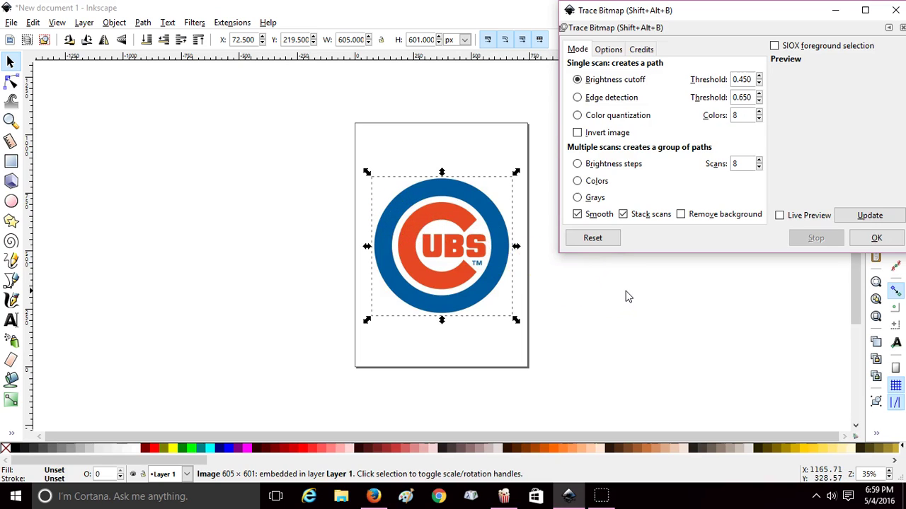
left_click(593, 184)
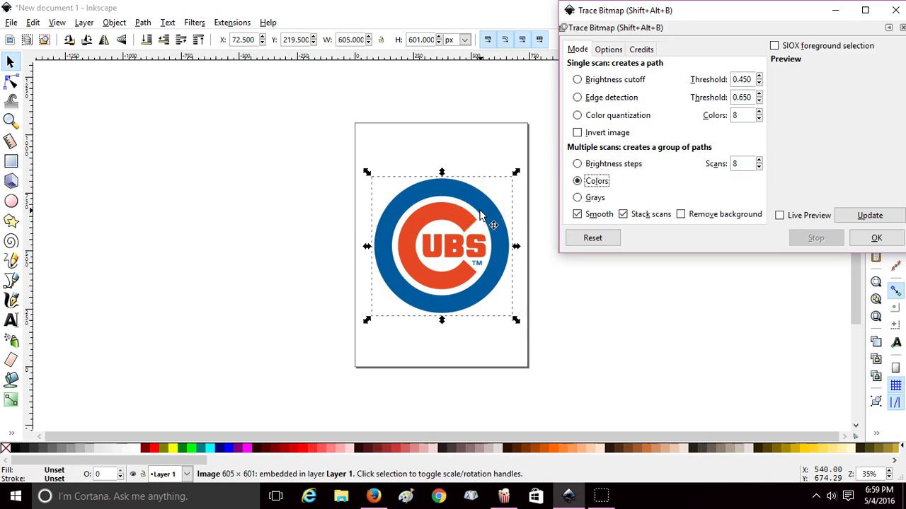
double_click(759, 169)
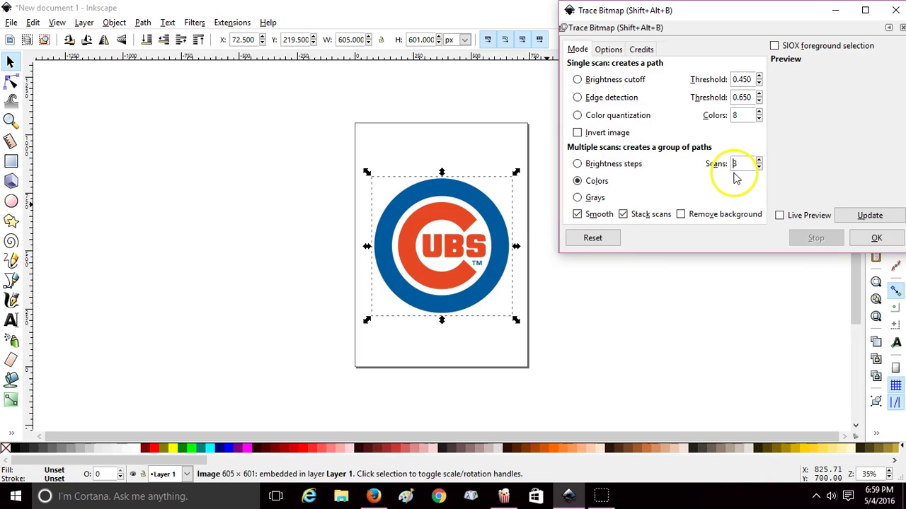
left_click(625, 218)
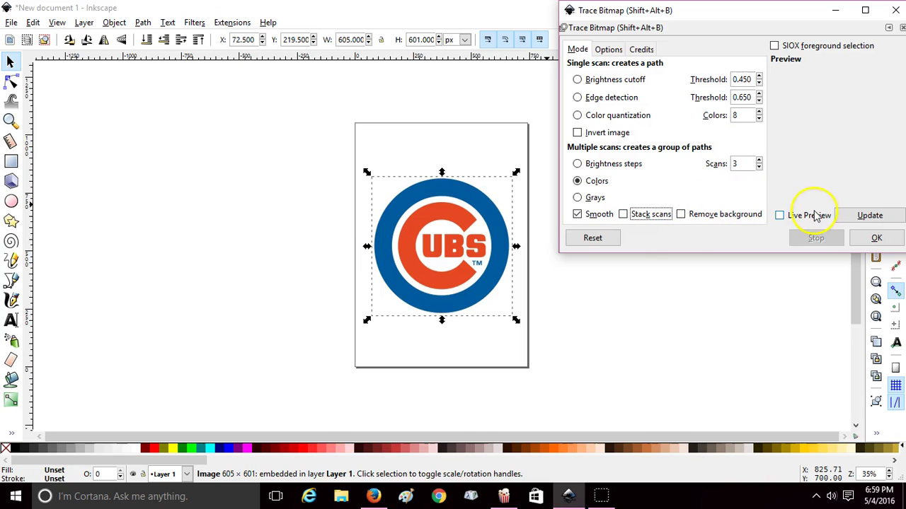
left_click(859, 221)
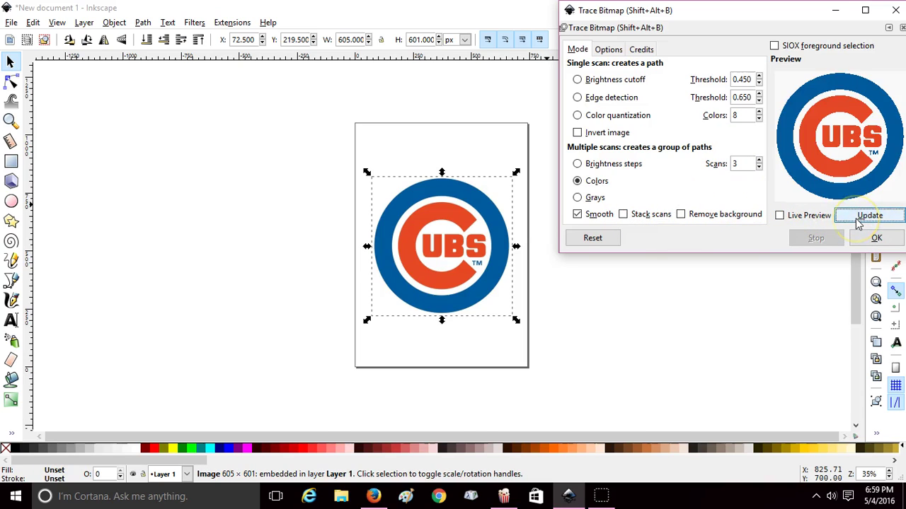
left_click(873, 241)
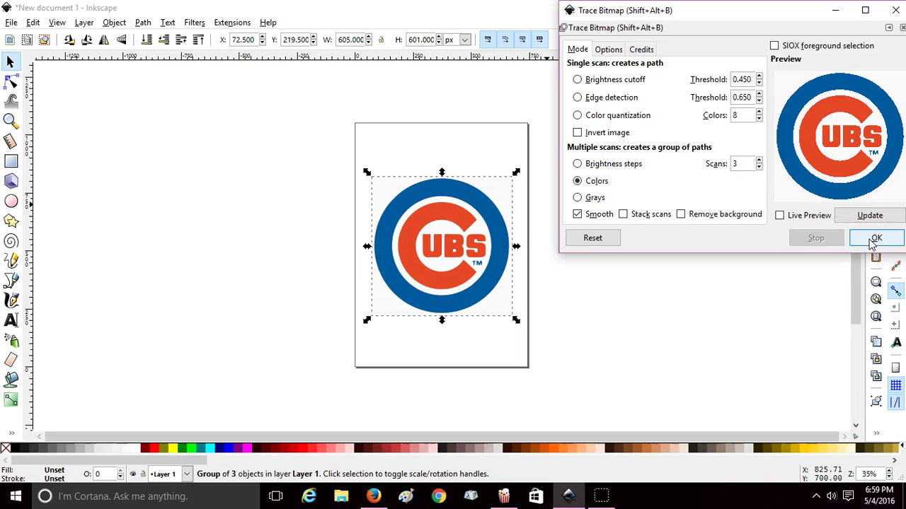
left_click(896, 12)
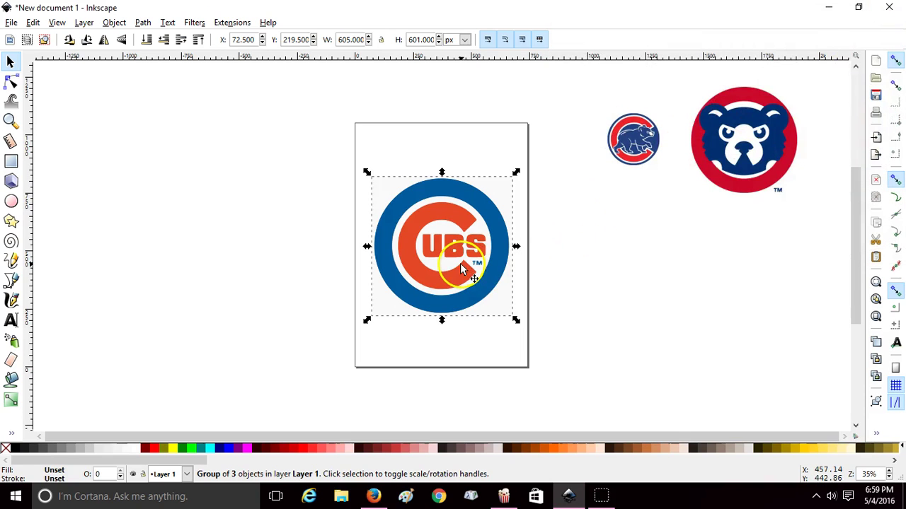
Drag the traced Cubs group left off the page and delete the original bitmap.
left_click_drag(460, 264, 229, 263)
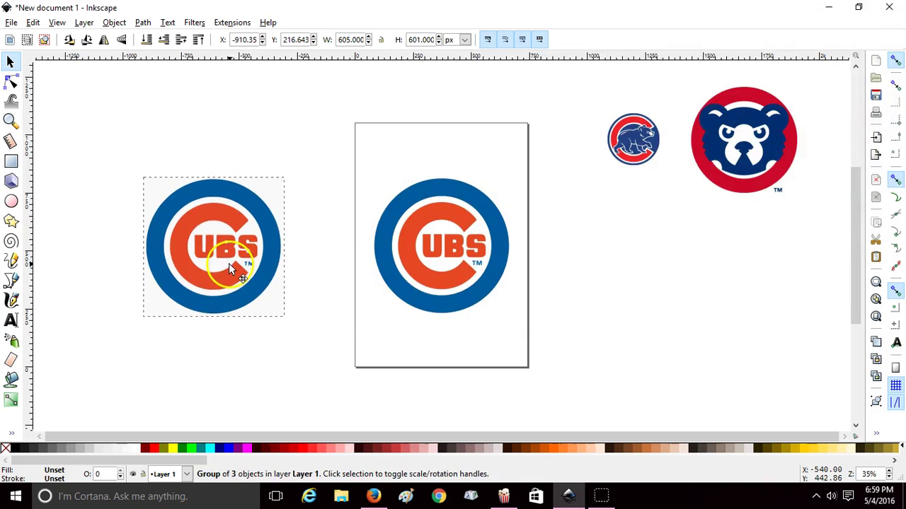
left_click(440, 294)
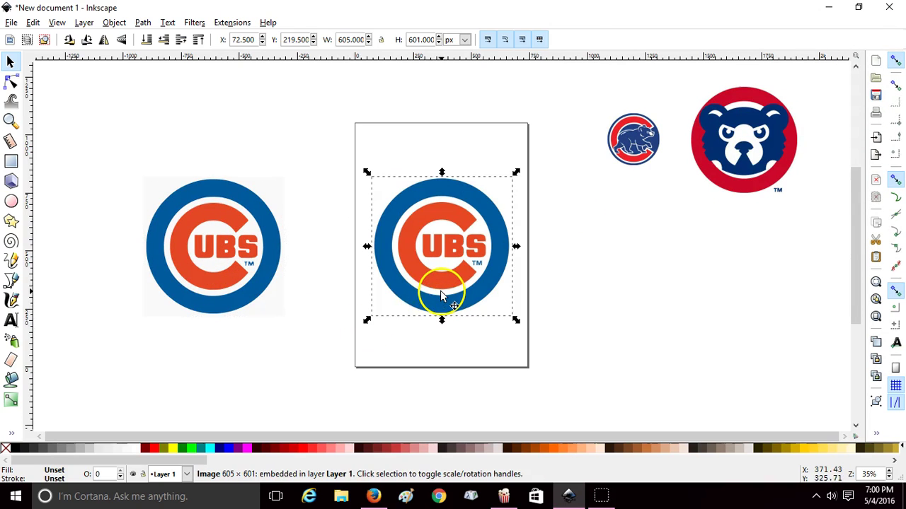
right_click(440, 295)
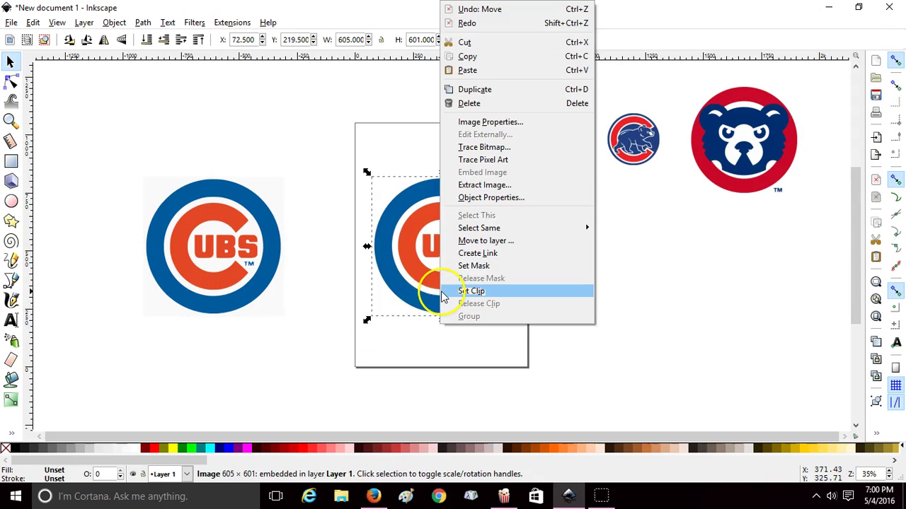
left_click(487, 106)
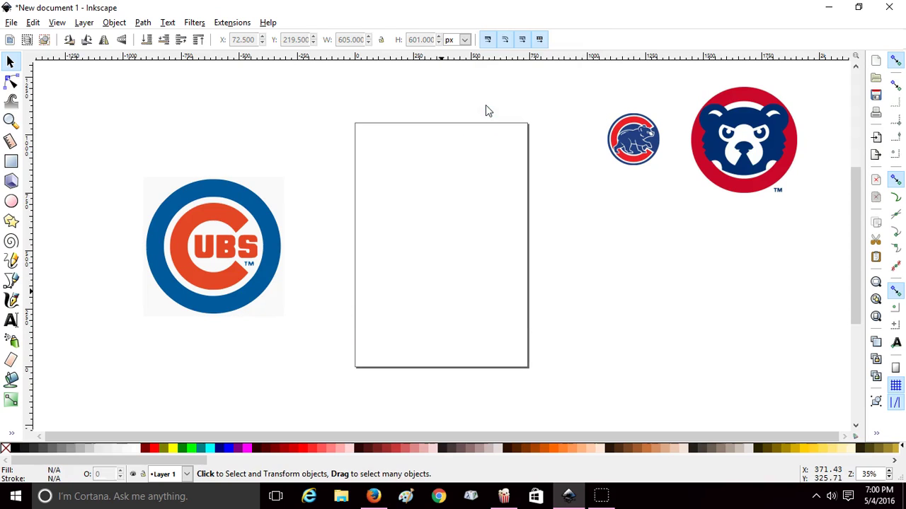
Inside the traced Cubs group, recentre the red C-UBS and blue ring, and delete the white path.
double_click(236, 280)
left_click_drag(236, 281, 476, 256)
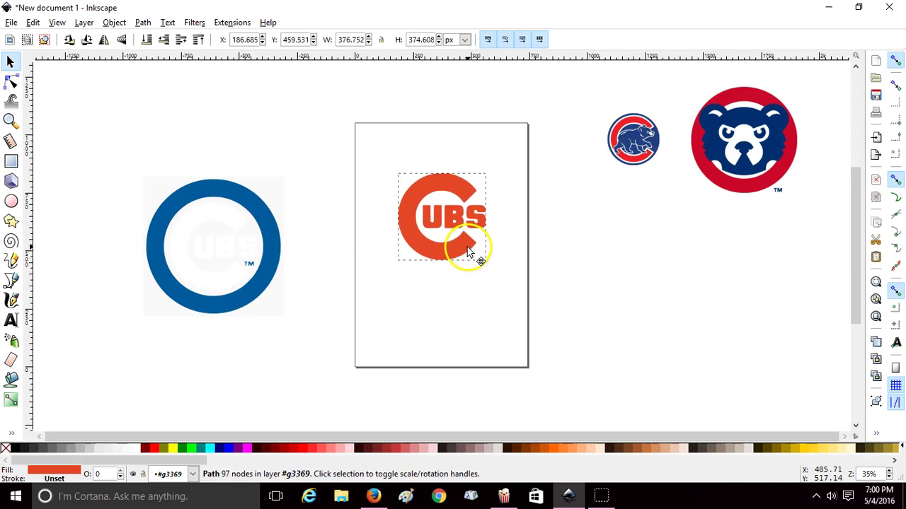
left_click_drag(238, 303, 469, 273)
left_click(220, 300)
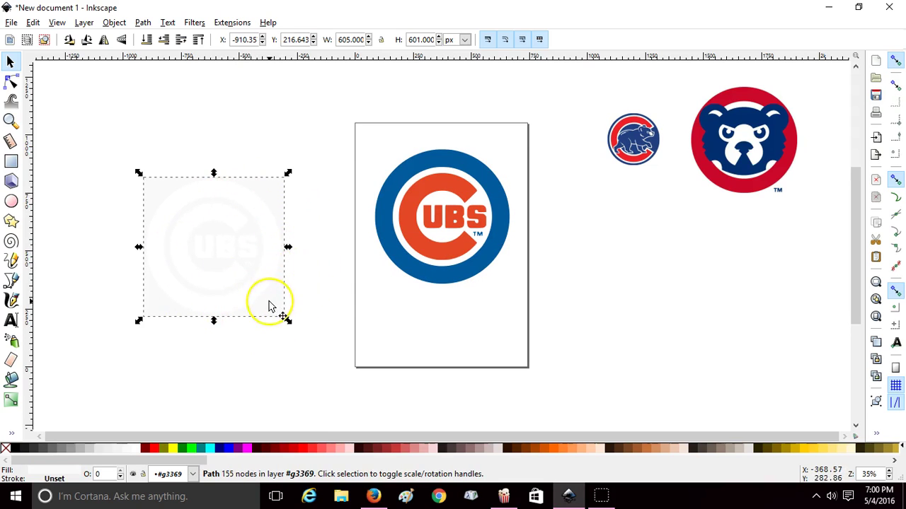
left_click_drag(269, 306, 243, 284)
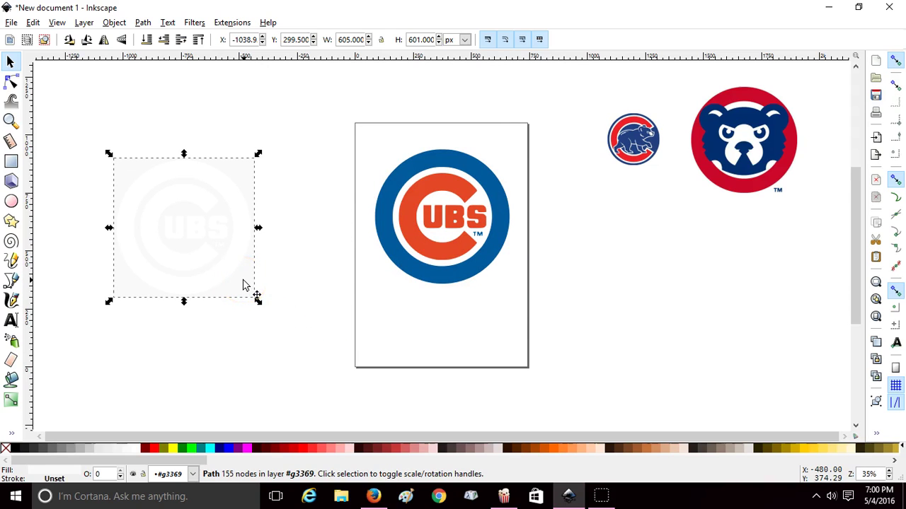
right_click(242, 283)
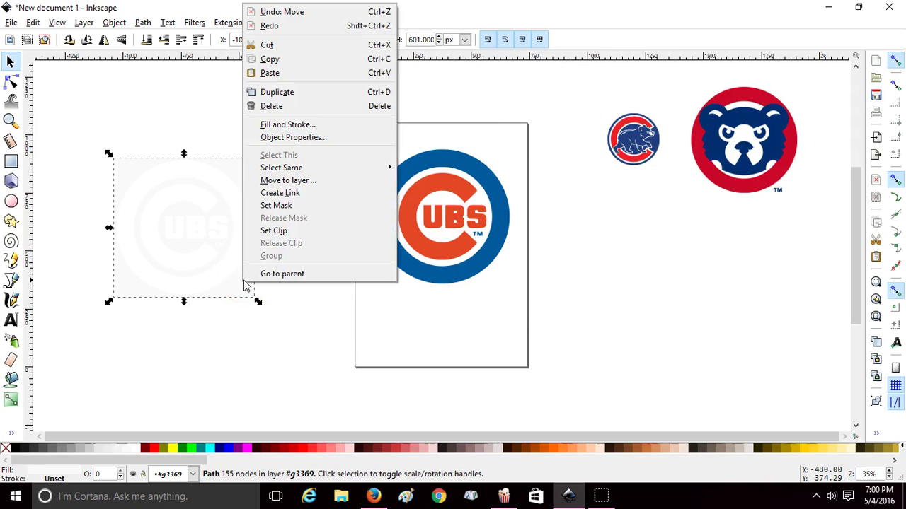
left_click(303, 106)
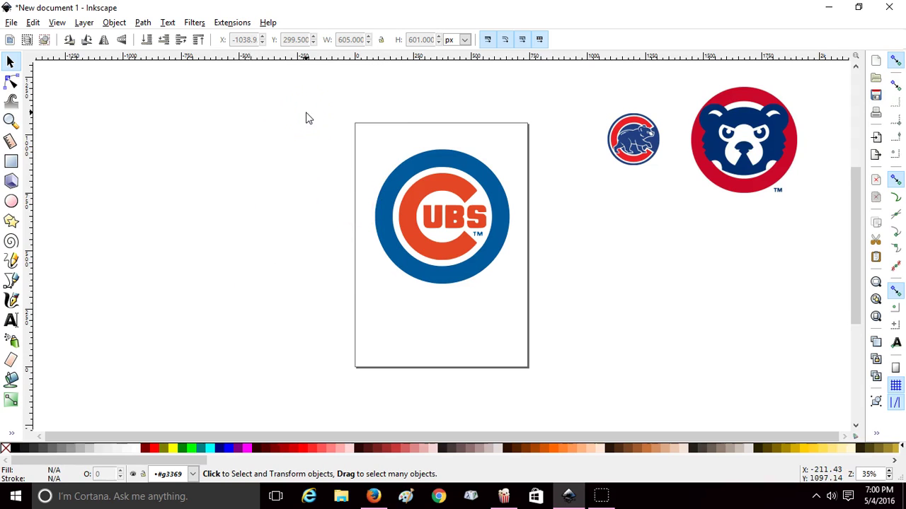
Move the Cubs logo to the upper left and drag the small bear badge onto the page.
left_click_drag(306, 112, 572, 337)
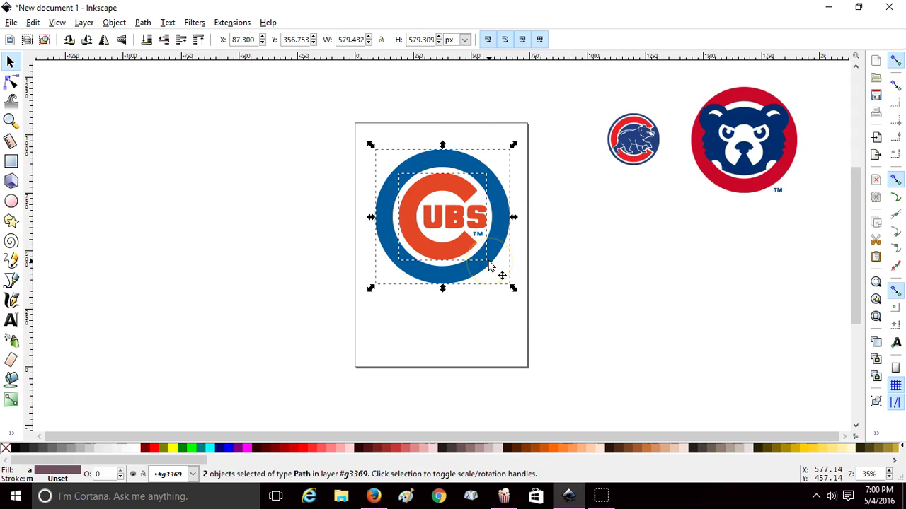
left_click_drag(490, 265, 168, 188)
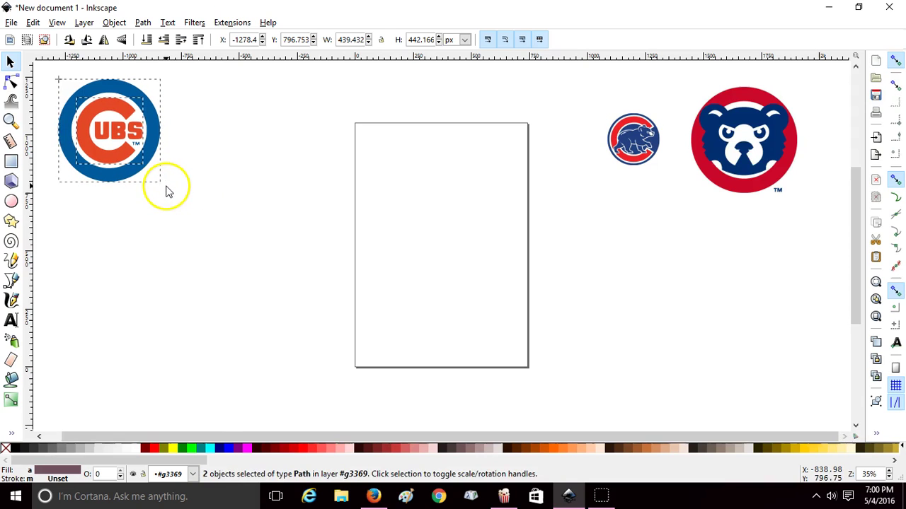
left_click(682, 238)
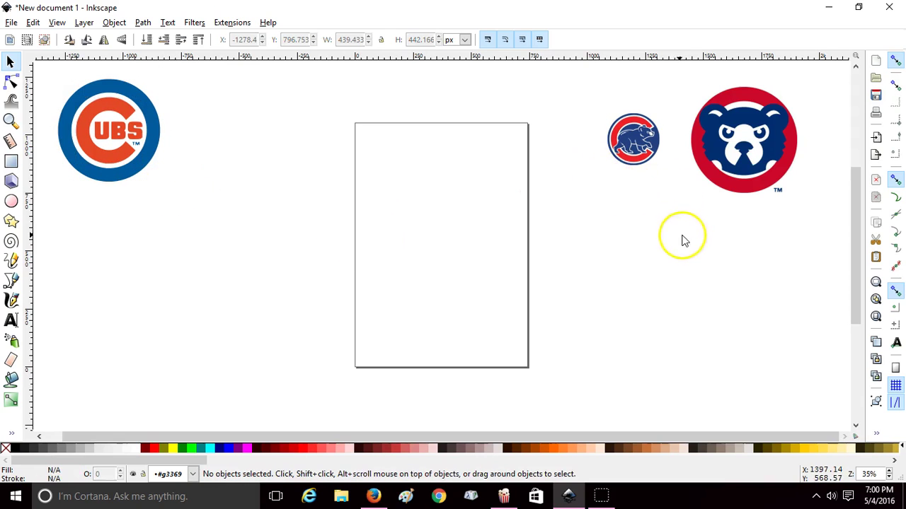
left_click(635, 167)
left_click_drag(634, 165, 420, 222)
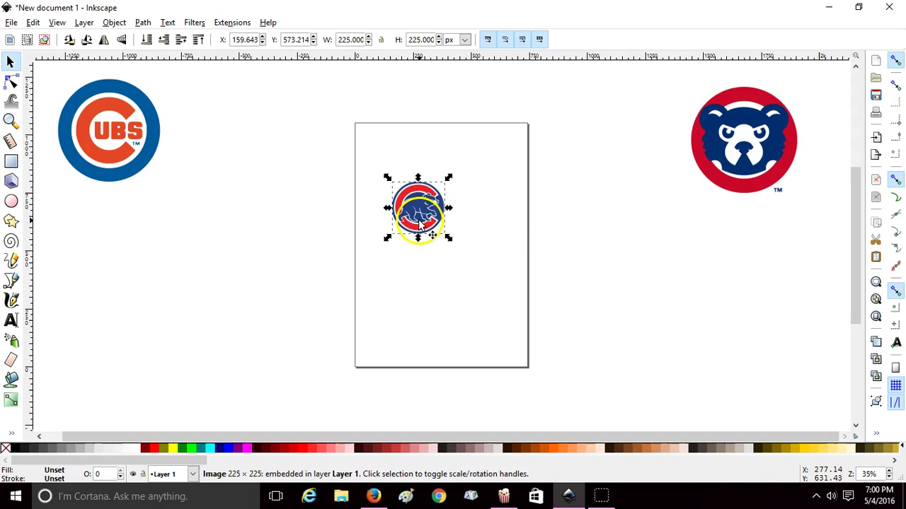
Trace the walking-bear badge bitmap into vector shapes with Trace Bitmap.
left_click(144, 24)
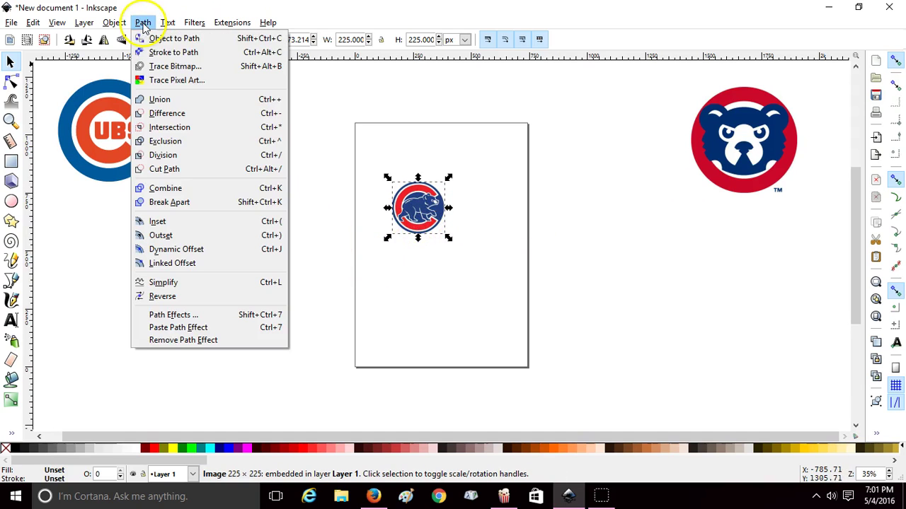
left_click(171, 67)
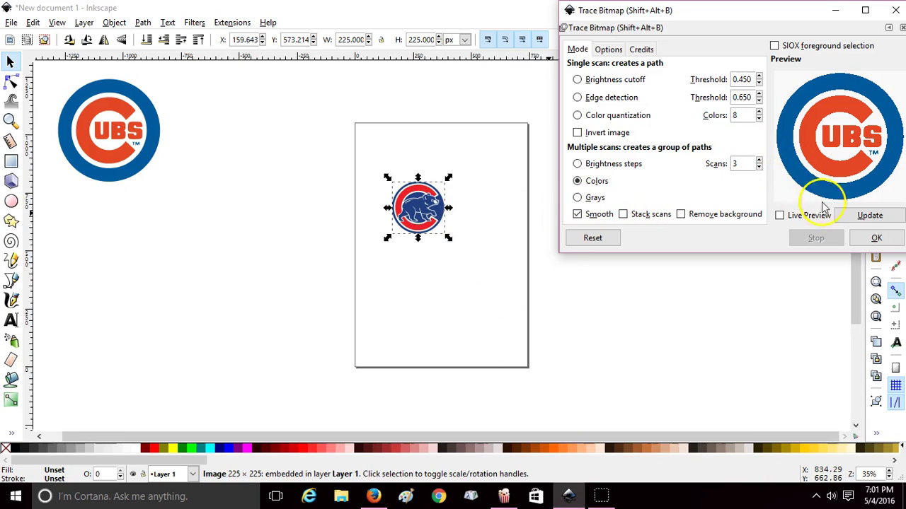
left_click(854, 220)
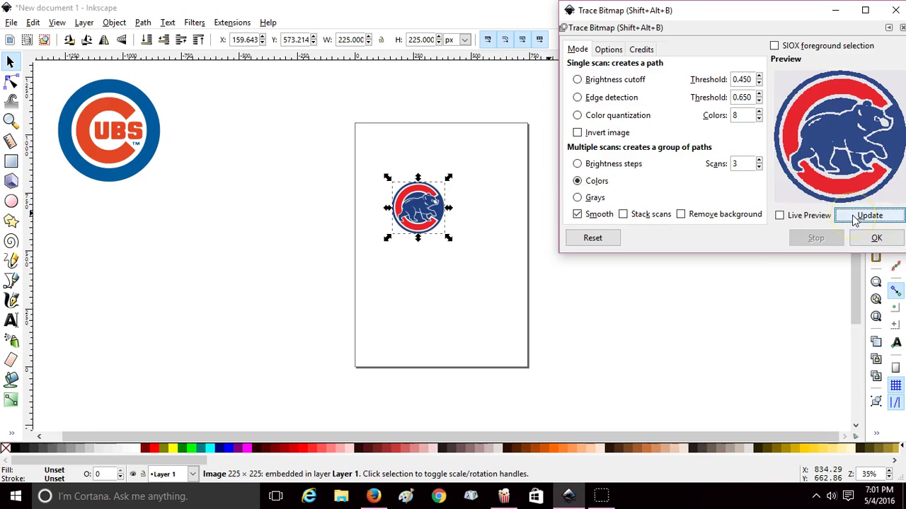
left_click(875, 237)
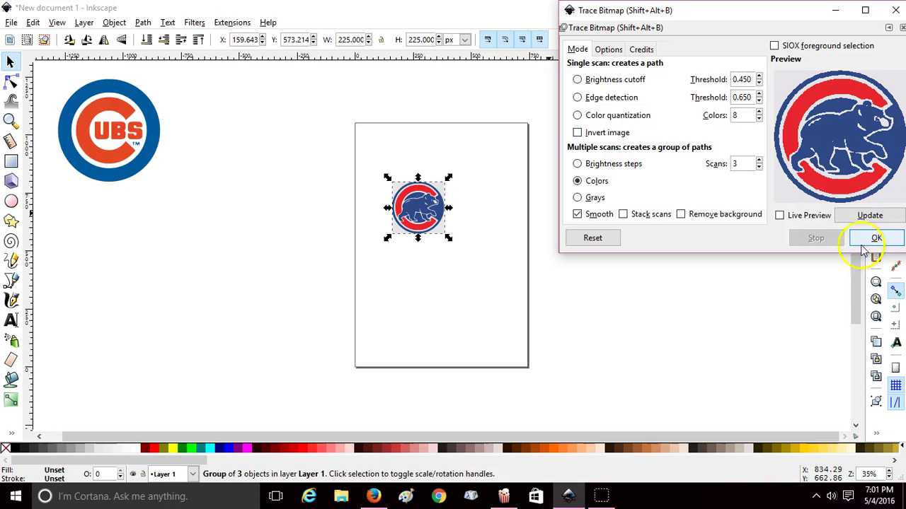
left_click(895, 10)
Move the traced bear badge left off the page and delete the original walking-bear bitmap.
mouse_move(424, 220)
left_mouse_down()
mouse_move(363, 238)
mouse_move(287, 225)
left_mouse_up()
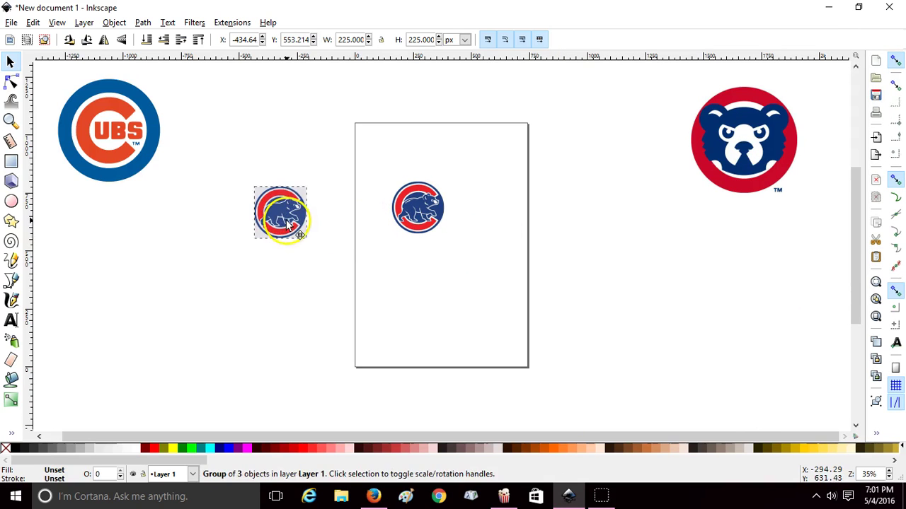
left_click(428, 224)
right_click(422, 212)
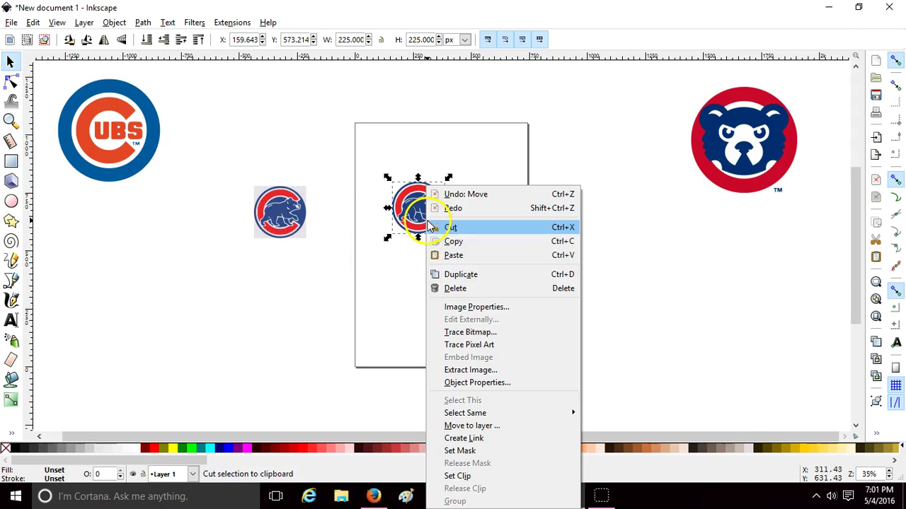
left_click(466, 289)
Pull the white background path out of the traced walking-bear group and delete it.
left_click(298, 236)
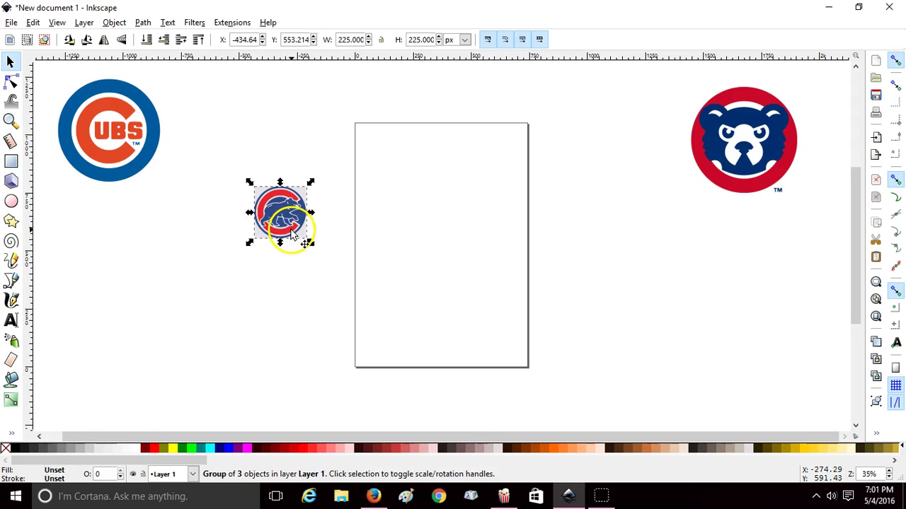
double_click(300, 239)
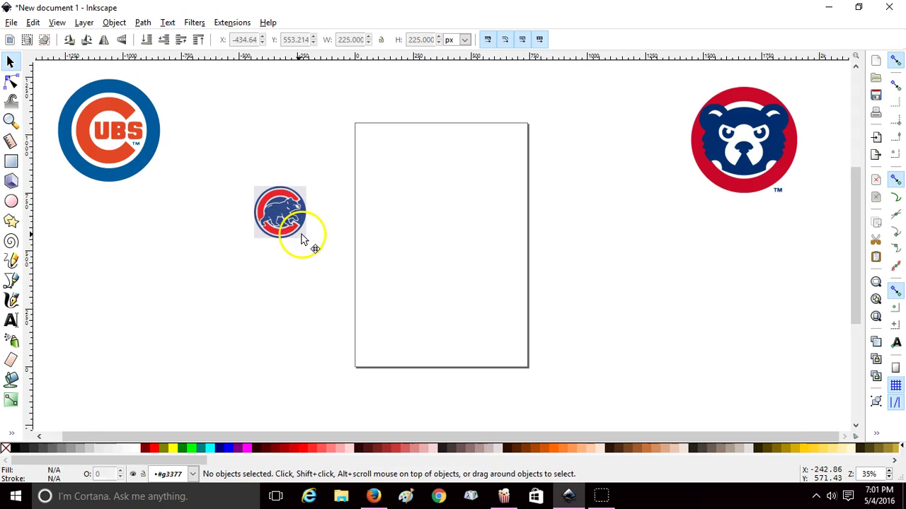
left_click_drag(301, 238, 267, 302)
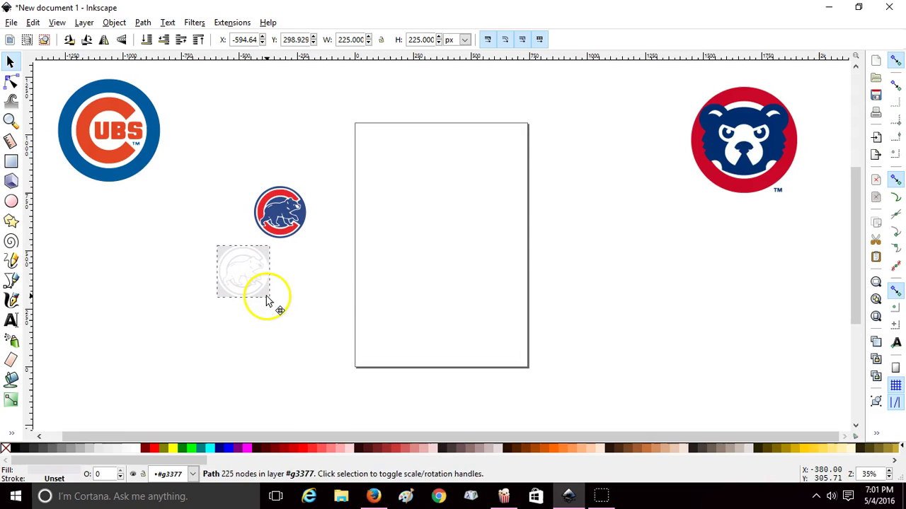
right_click(266, 303)
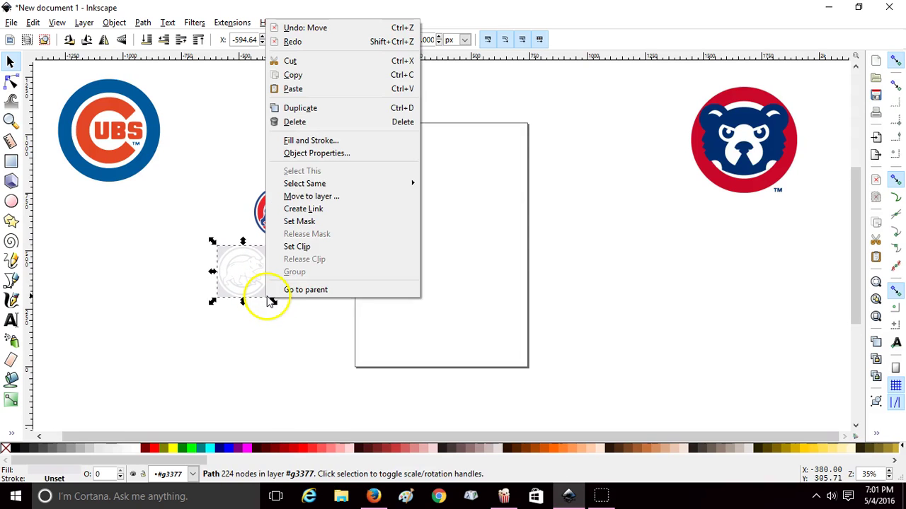
left_click(324, 127)
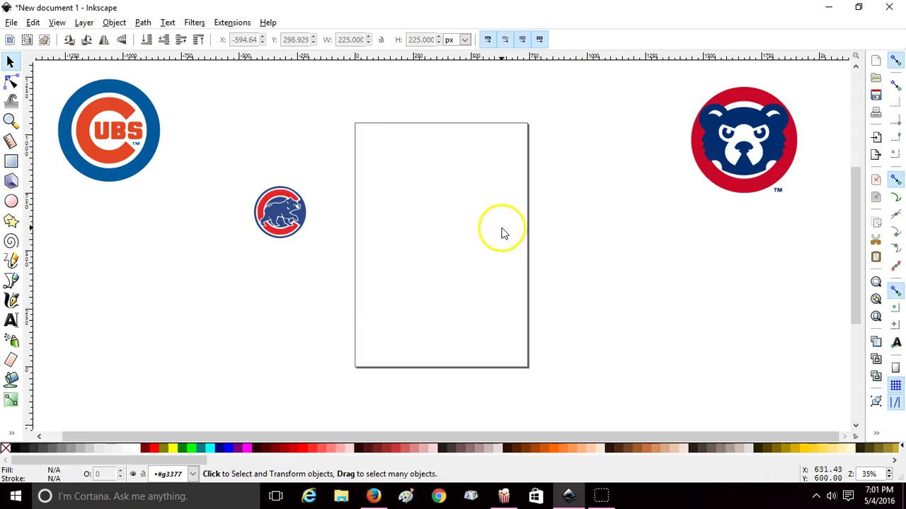
Move the bear-face image onto the page, colour-trace it, and set the traced copy right.
left_click(728, 143)
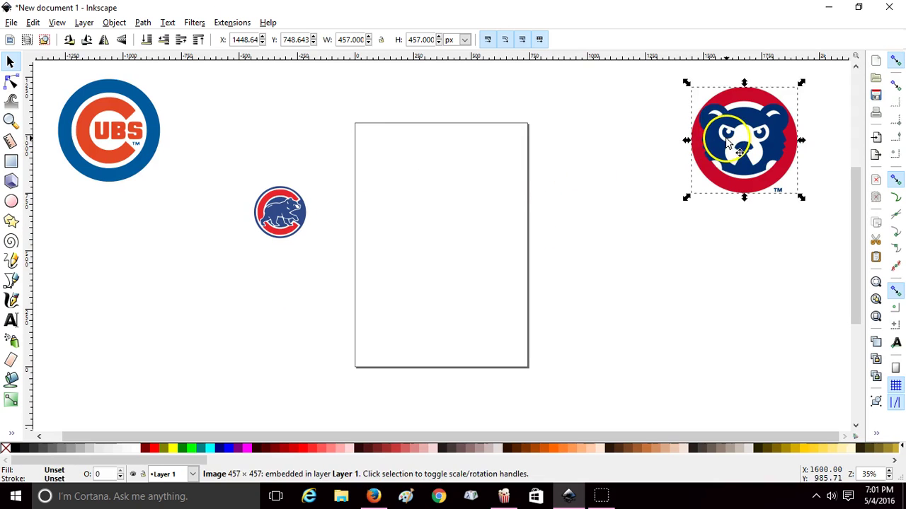
left_click_drag(728, 143, 419, 216)
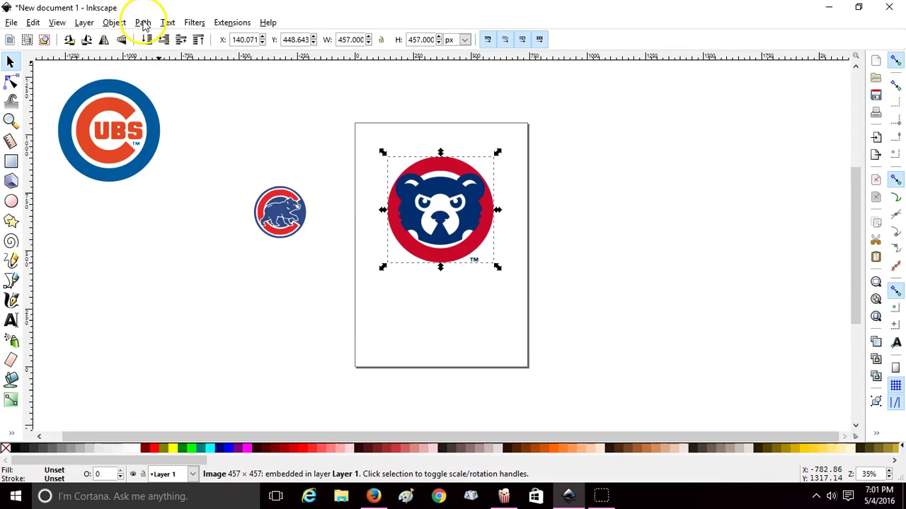
left_click(144, 23)
left_click(168, 66)
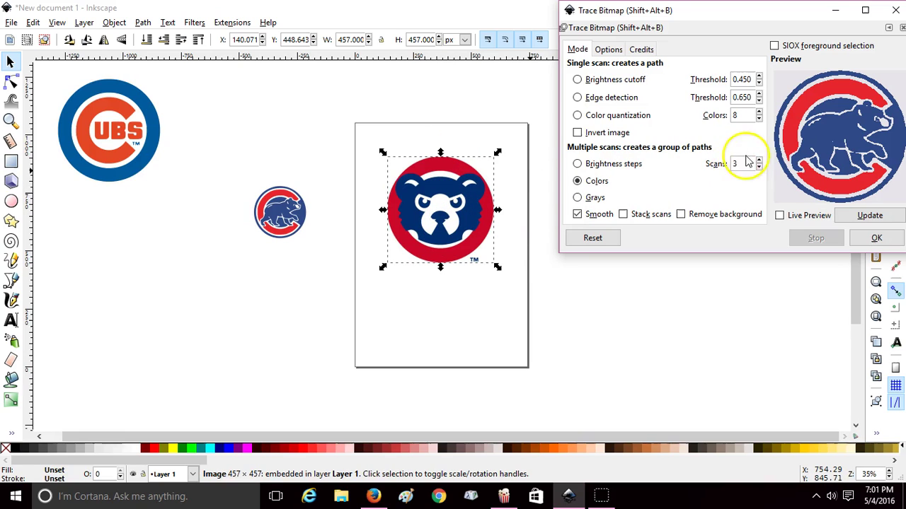
left_click(873, 217)
left_click(878, 241)
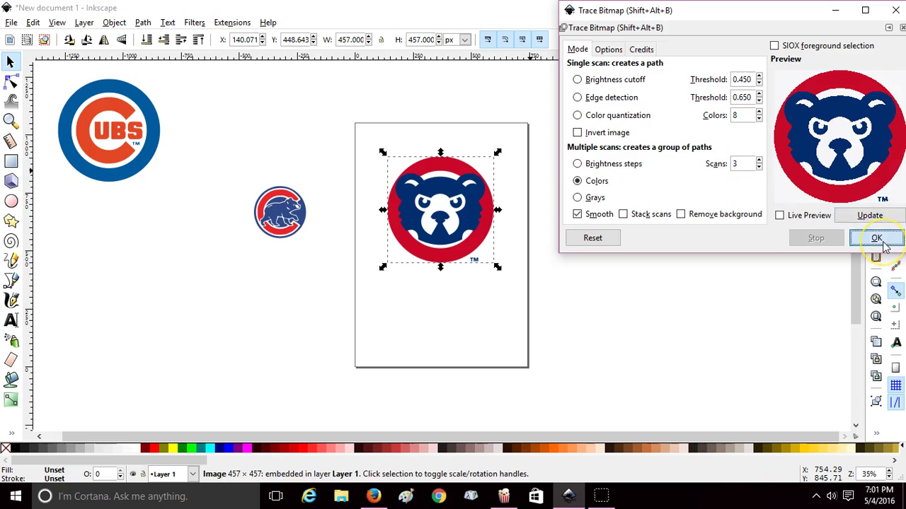
left_click(895, 14)
mouse_move(482, 217)
left_mouse_down()
mouse_move(630, 207)
mouse_move(677, 192)
left_mouse_up()
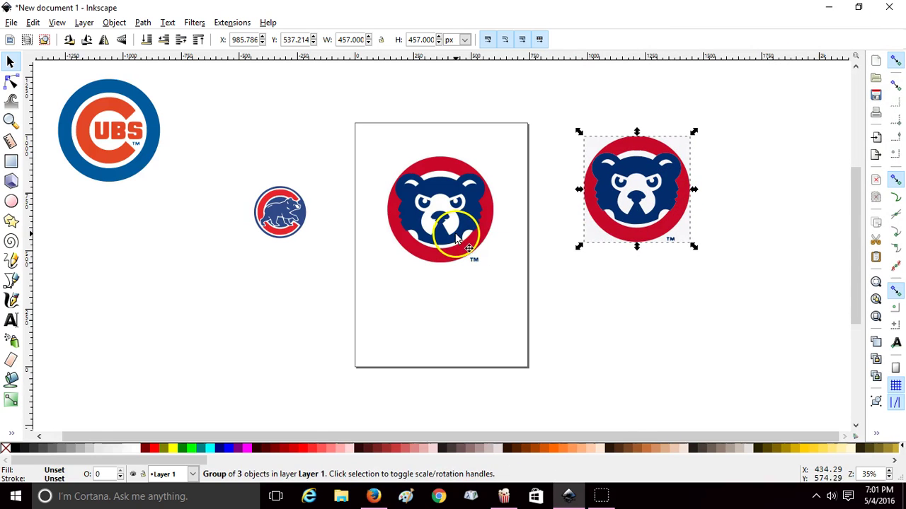
Delete the original bear-face bitmap from the page.
left_click(457, 236)
right_click(457, 237)
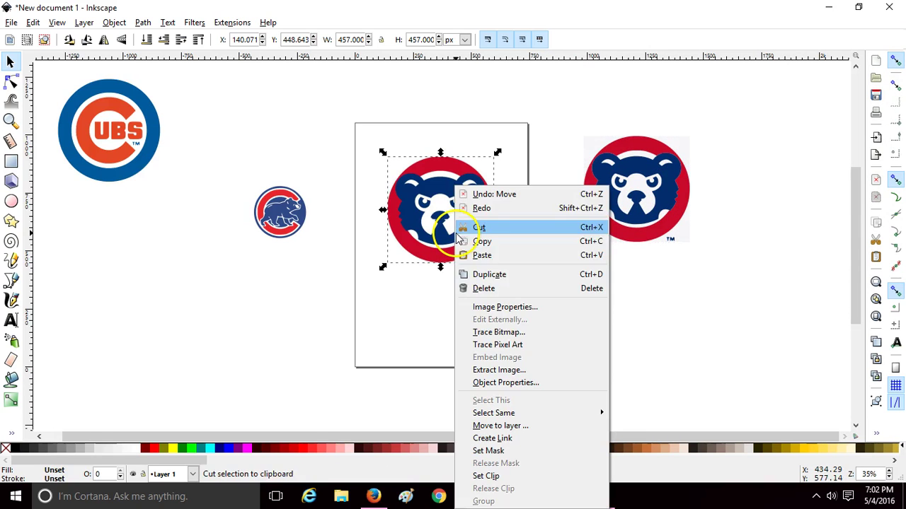
left_click(495, 289)
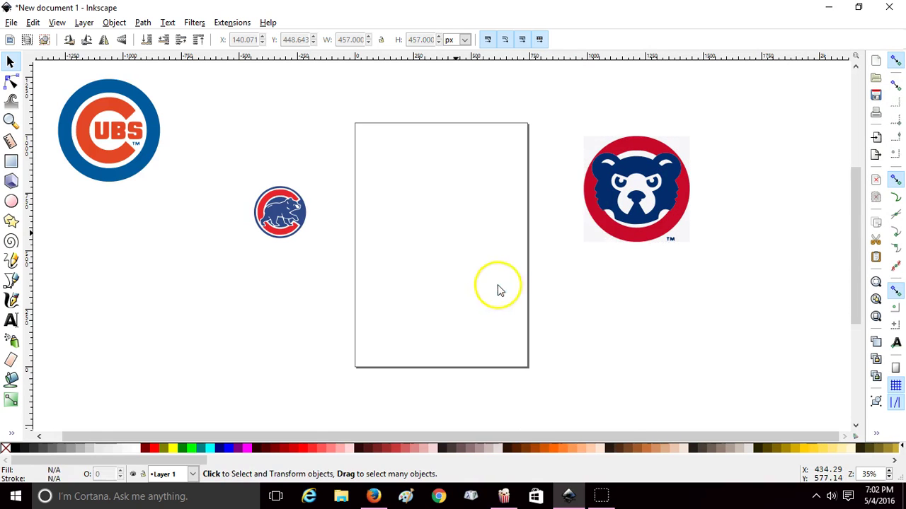
Drag the white background path out of the traced bear face and delete it.
left_click(588, 242)
left_click_drag(589, 243, 406, 263)
right_click(425, 240)
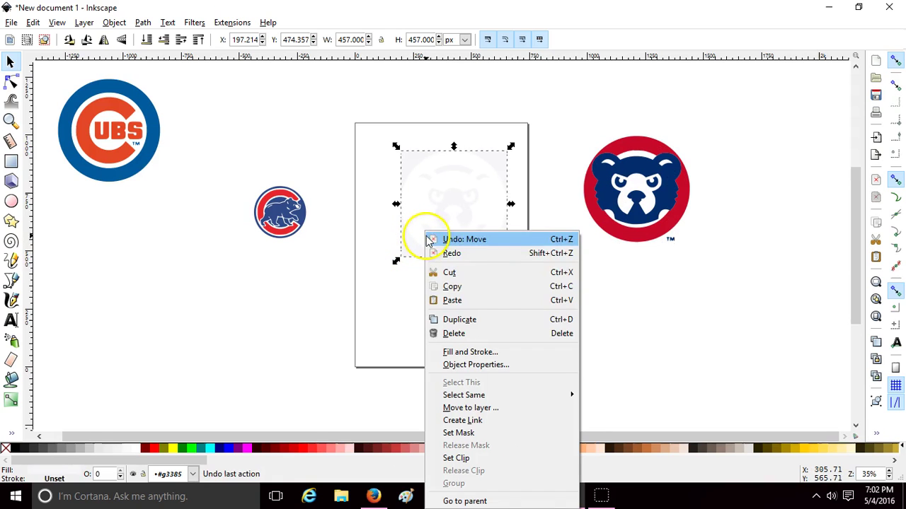
left_click(487, 334)
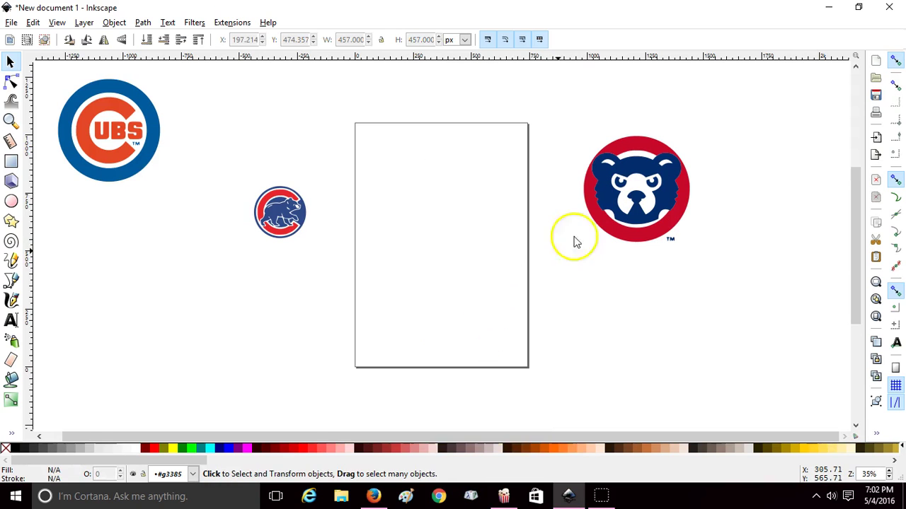
Move the traced bear face to the page's lower left, shrinking it slightly.
left_click_drag(550, 119, 735, 276)
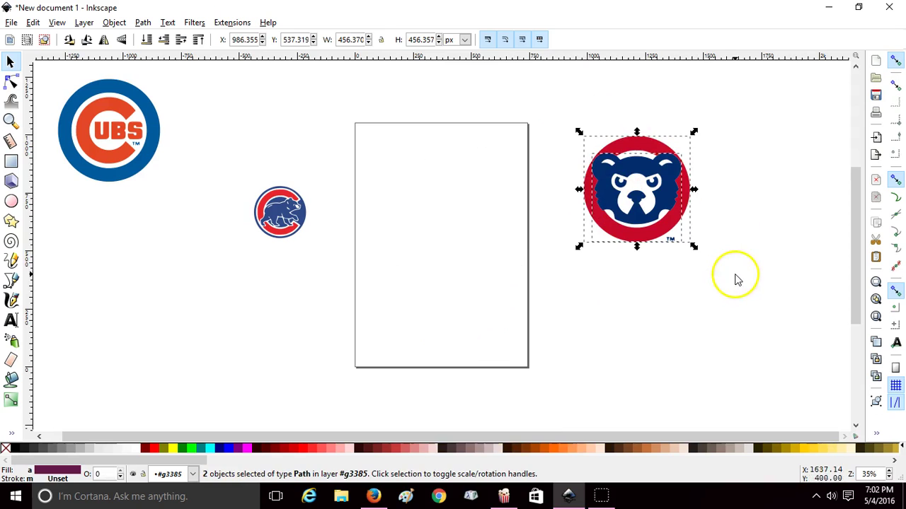
left_click_drag(676, 196, 467, 279)
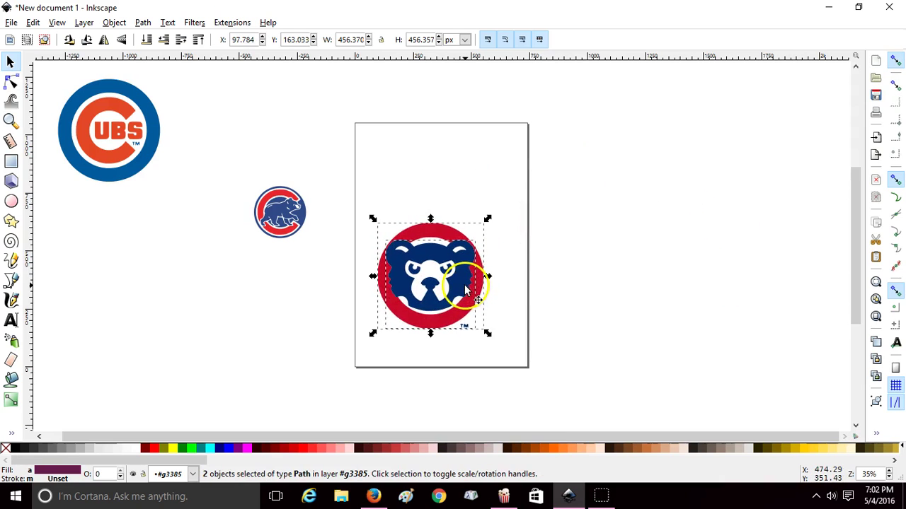
left_click_drag(488, 335, 465, 309)
left_click_drag(434, 279, 429, 324)
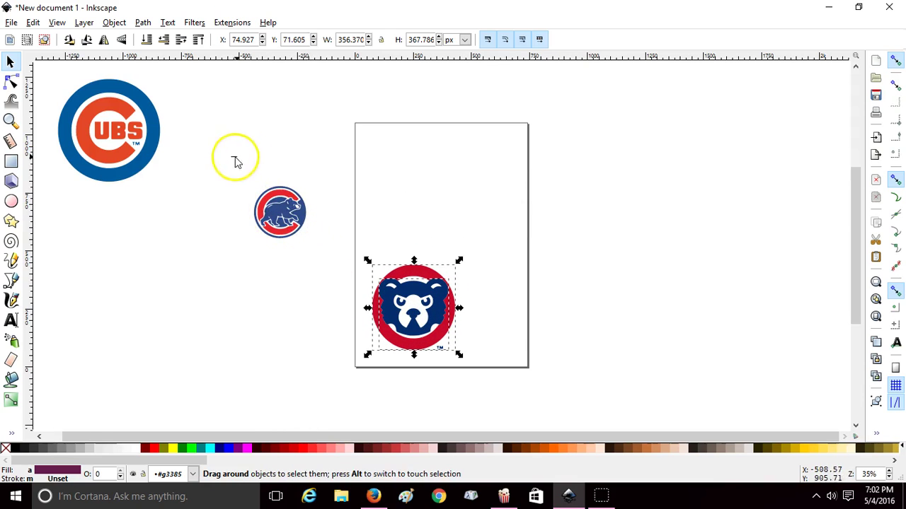
Place the walking-bear logo beside the bear face and the CUBS logo above it.
left_click_drag(233, 152, 329, 279)
left_click_drag(296, 238, 504, 286)
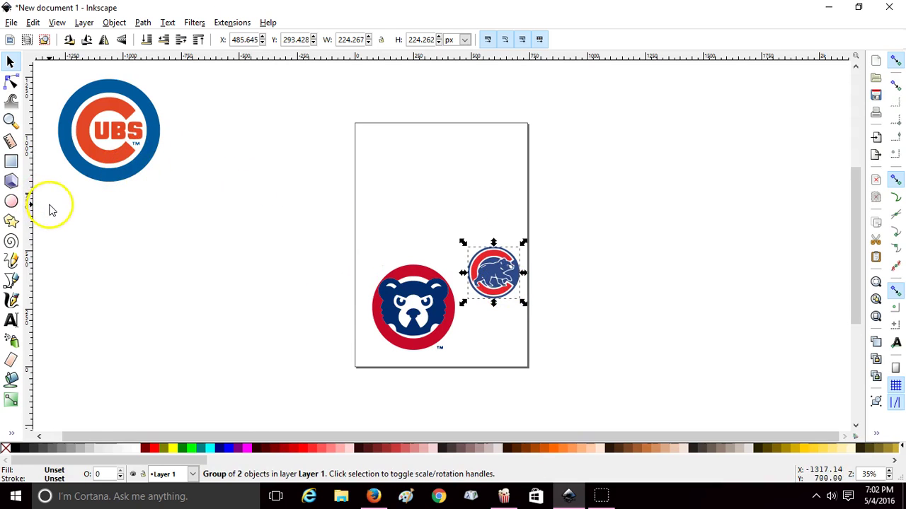
left_click_drag(51, 205, 198, 80)
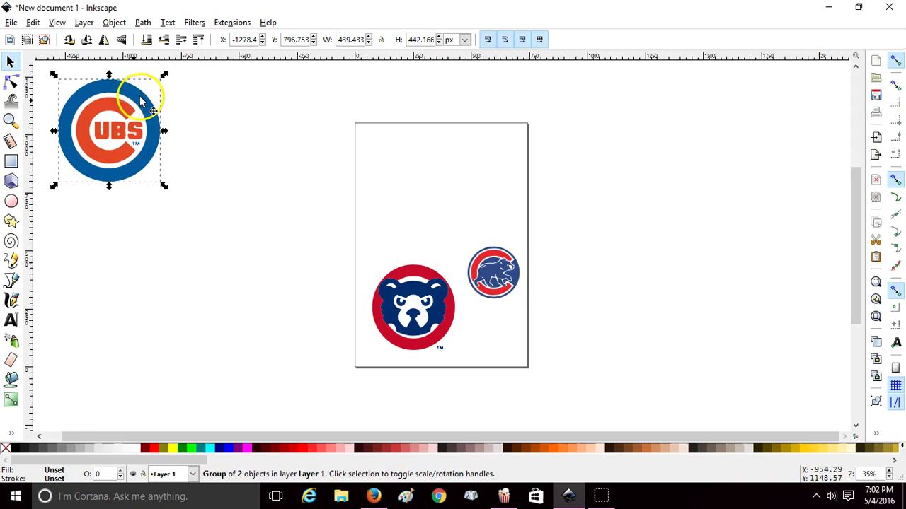
left_click_drag(126, 116, 449, 180)
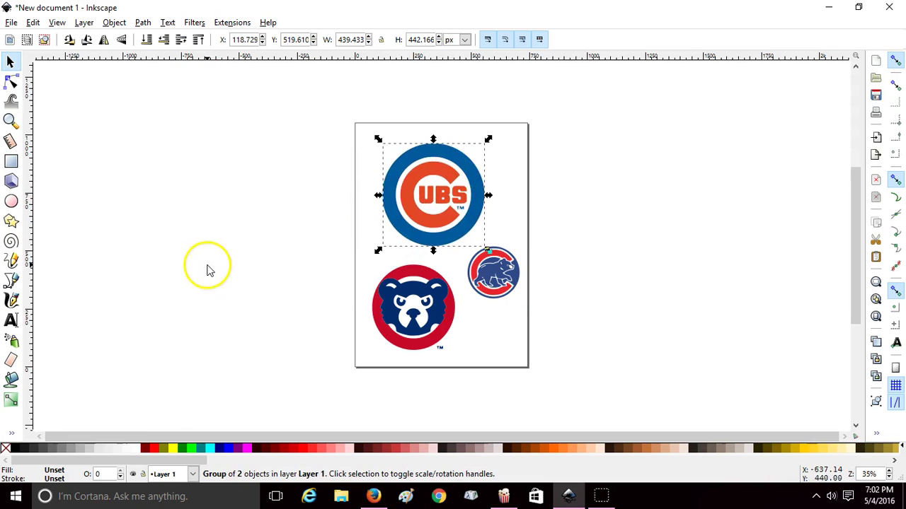
left_click(203, 264)
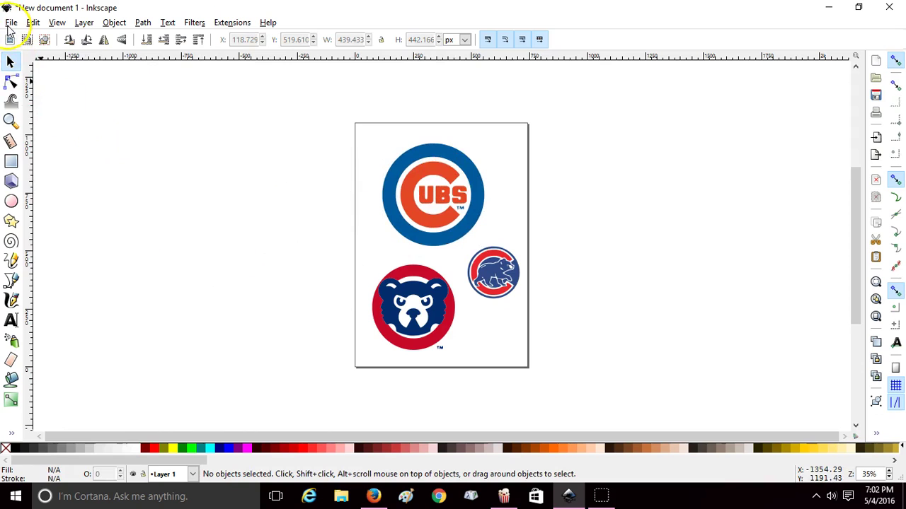
Save the drawing to the Desktop as cubs.svg with type Plain SVG (*.svg).
left_click(10, 23)
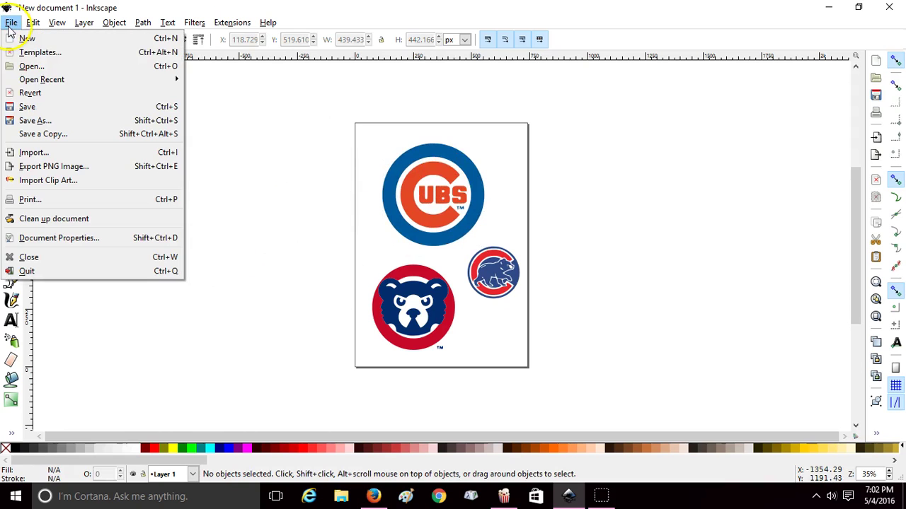
left_click(53, 121)
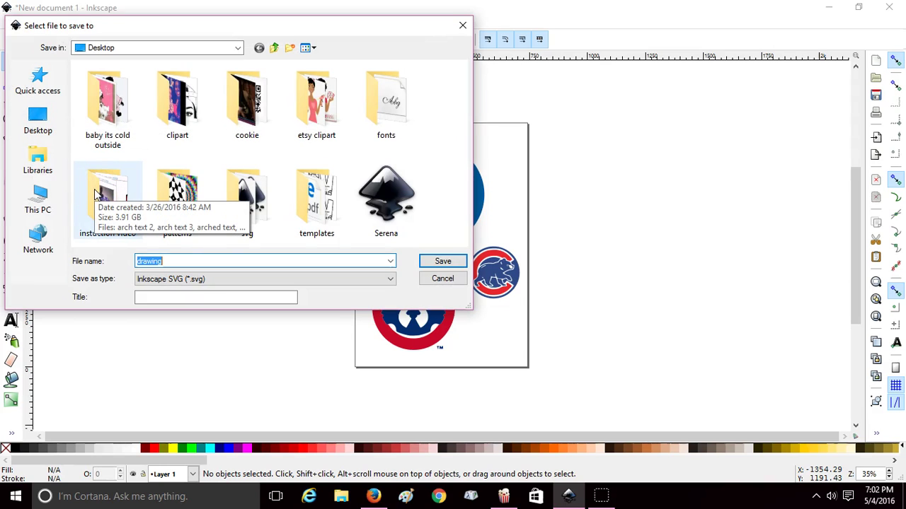
type("cubs")
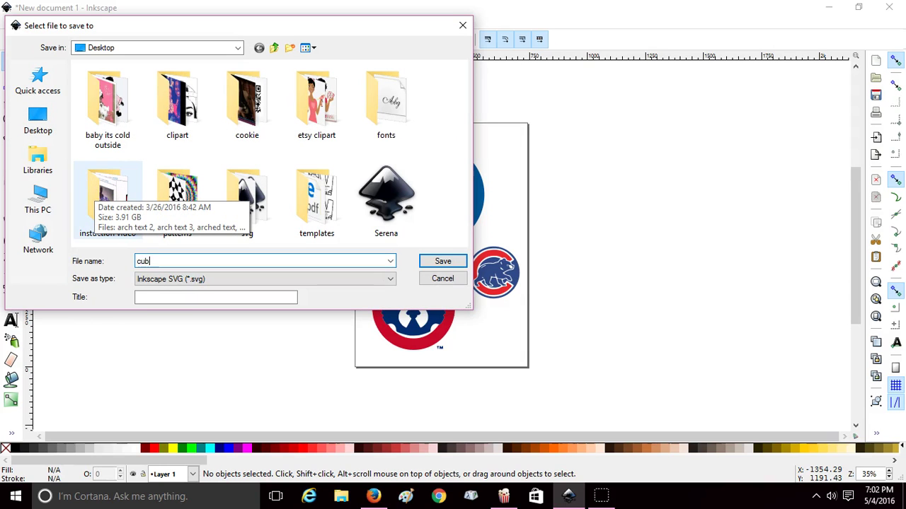
left_click(391, 279)
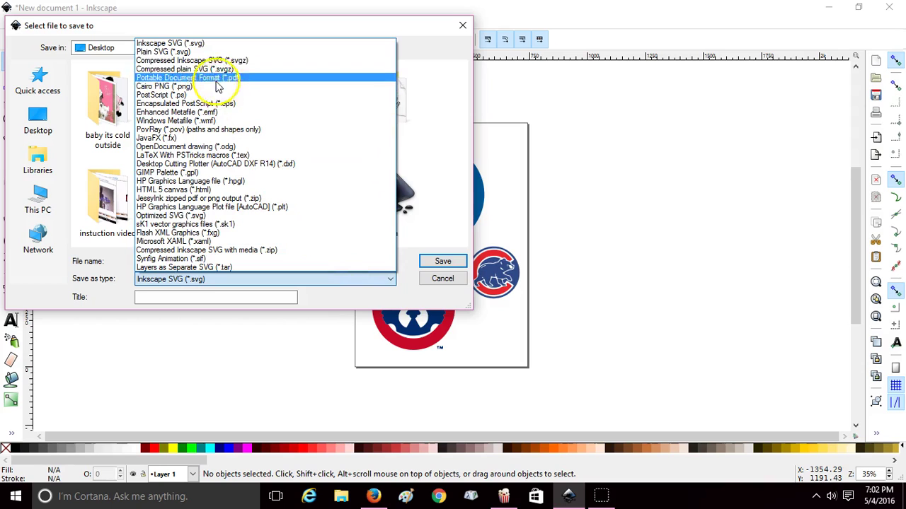
left_click(210, 54)
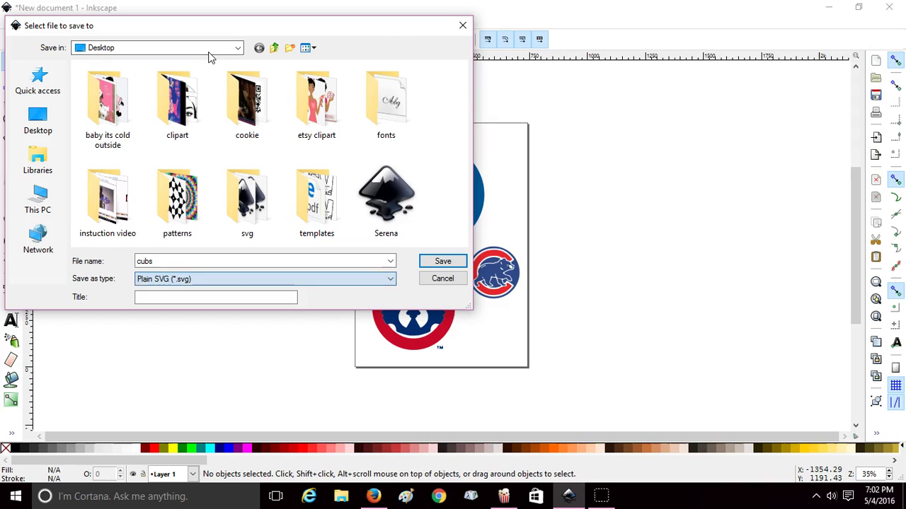
left_click(438, 263)
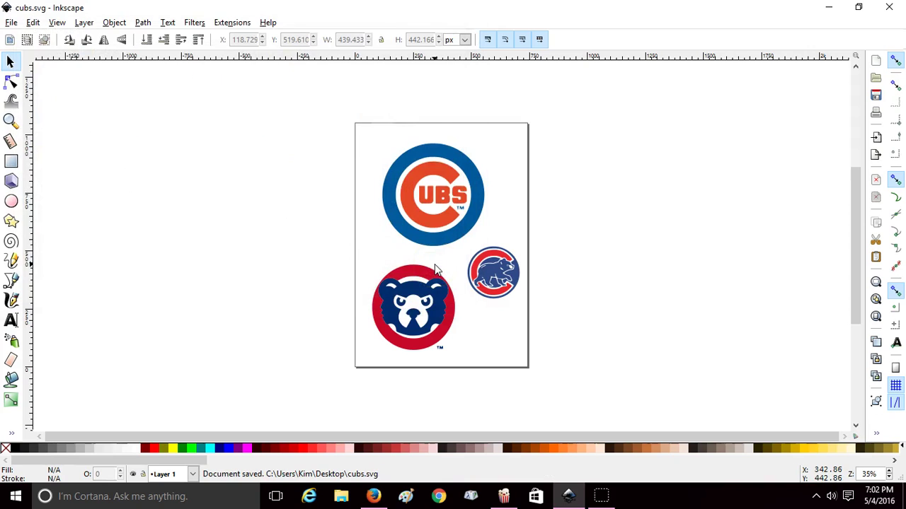